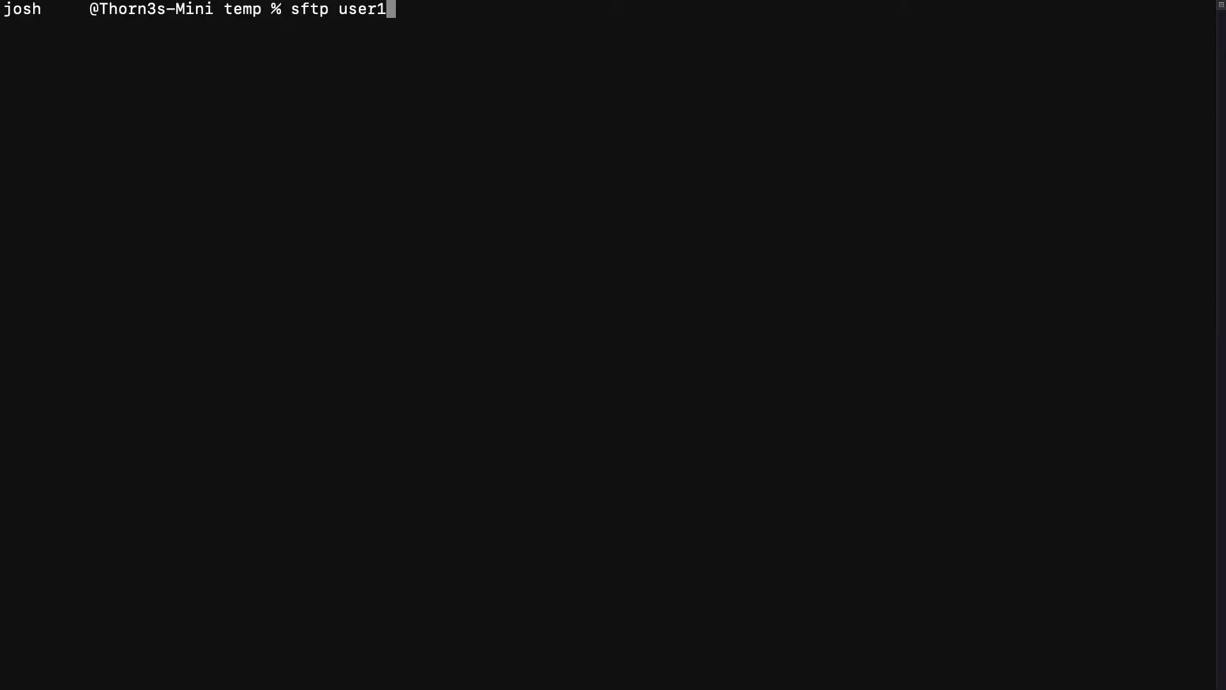
{"action": "type", "text": "@34.225.192.234"}
- Log in over sftp to 34.225.192.234, accepting the host key, and list the empty folder with ls -la
{"action": "key", "text": "Return"}
{"action": "type", "text": "yes"}
{"action": "key", "text": "Return"}
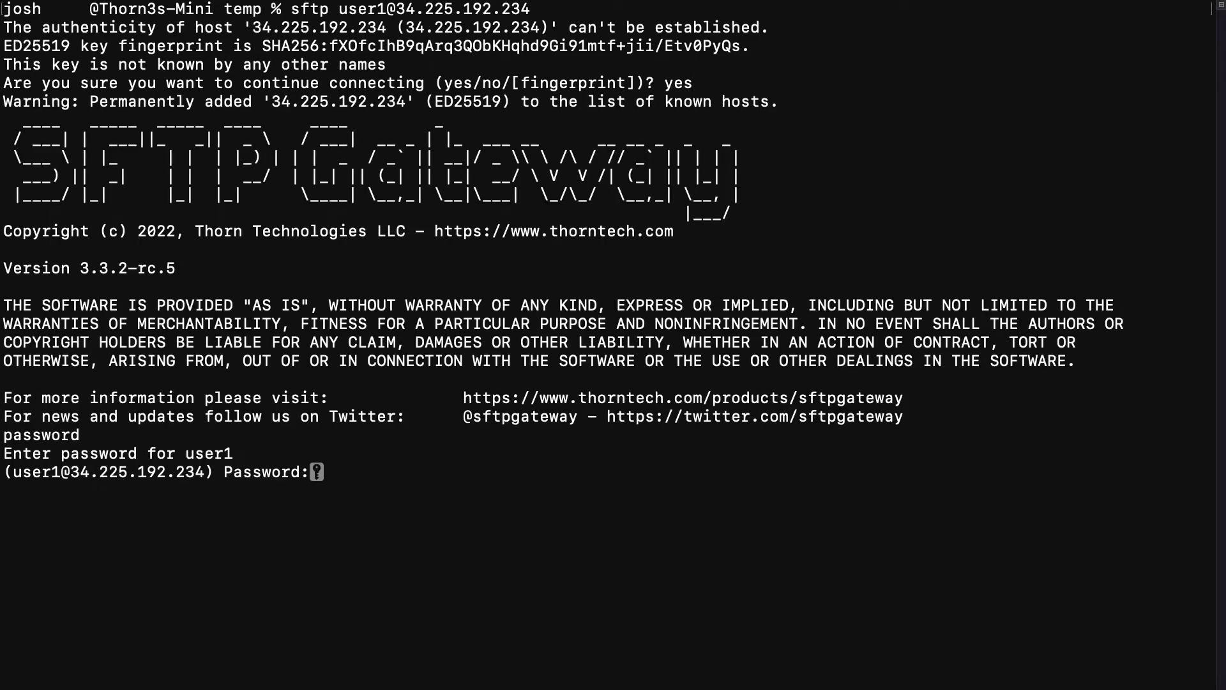
{"action": "key", "text": "Return"}
{"action": "type", "text": "ls -la"}
{"action": "key", "text": "Return"}
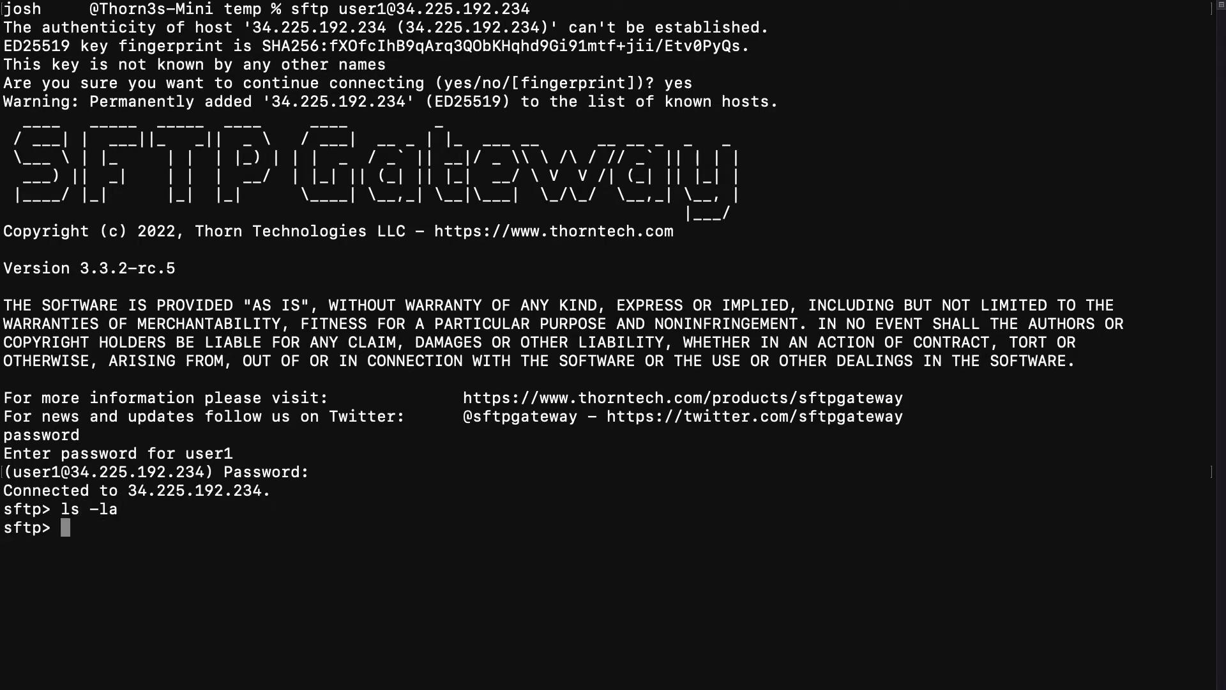
{"action": "type", "text": "put "}
{"action": "type", "text": "NewFile.txt.gpg"}
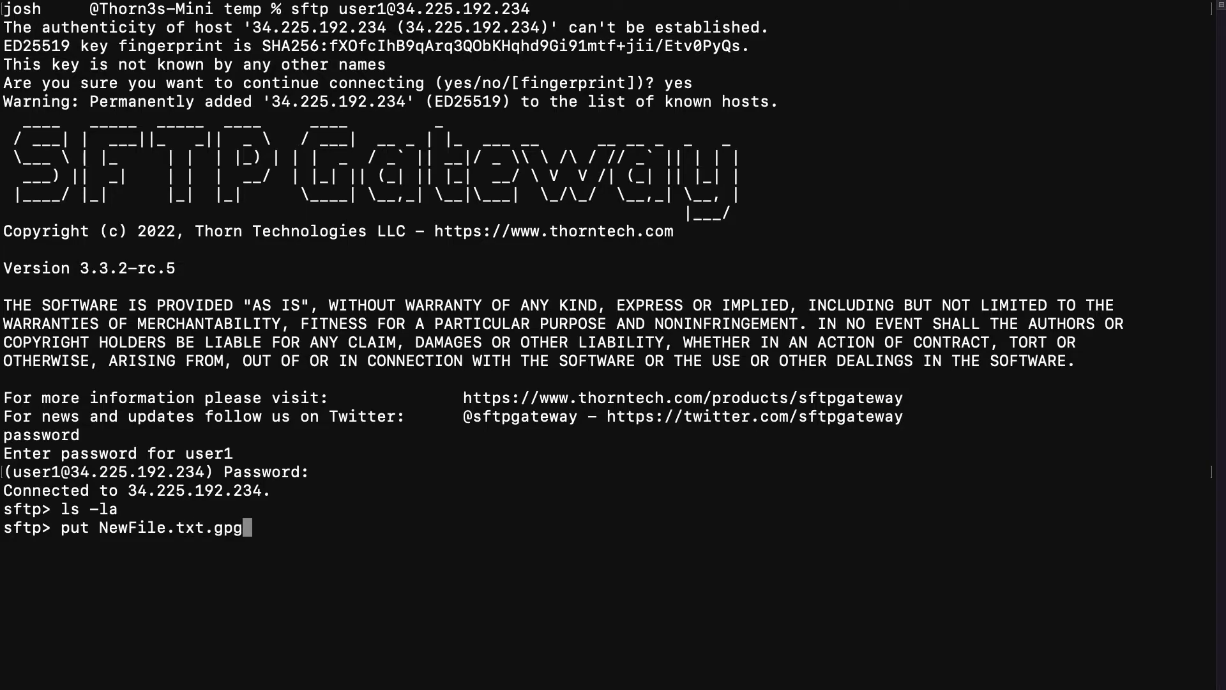
- Put NewFile.txt.gpg on the server and list the remote root, which shows the 505-byte file
{"action": "key", "text": "Return"}
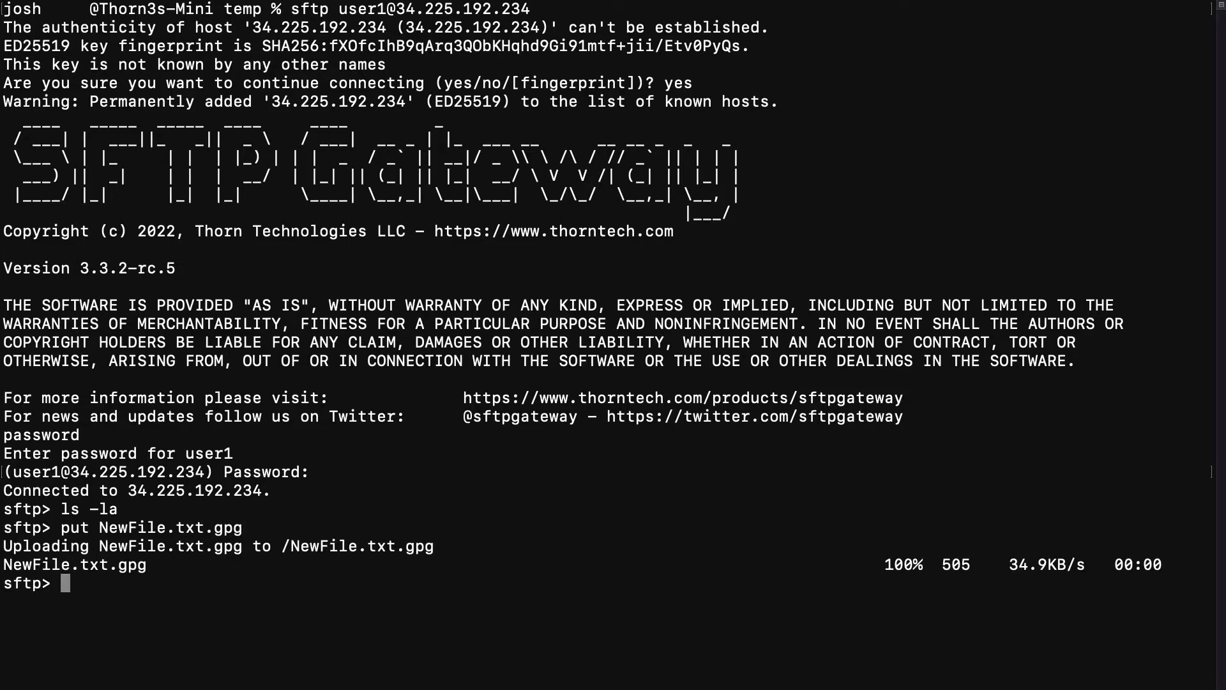
{"action": "type", "text": "ls -la"}
{"action": "key", "text": "Return"}
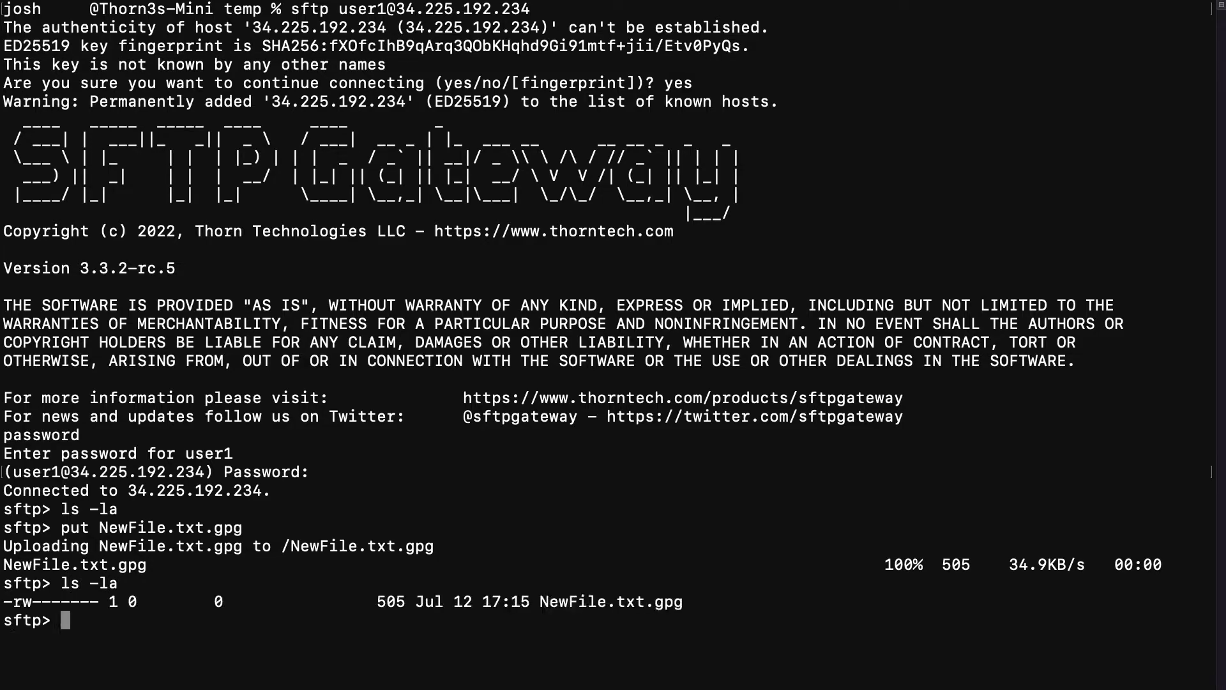
{"action": "type", "text": "ls -la"}
- List the root for the 34-byte NewFile.txt and the archive for the 505-byte .gpg original
{"action": "key", "text": "Return"}
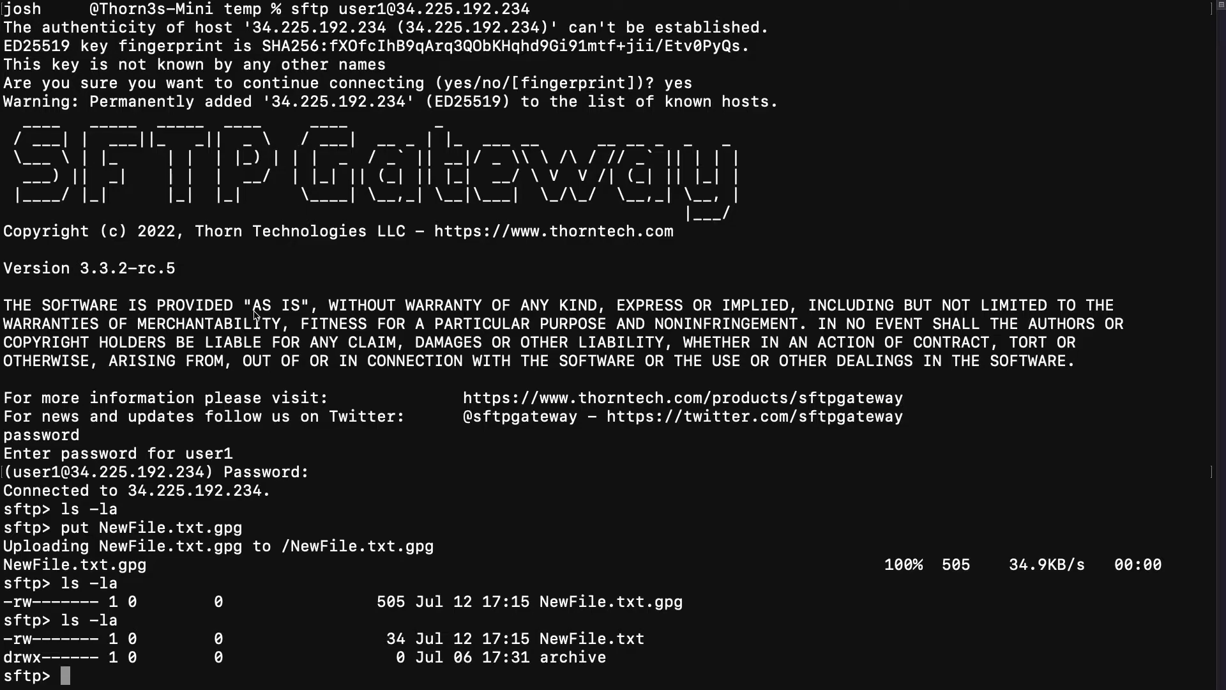
{"action": "type", "text": "ls -la archive"}
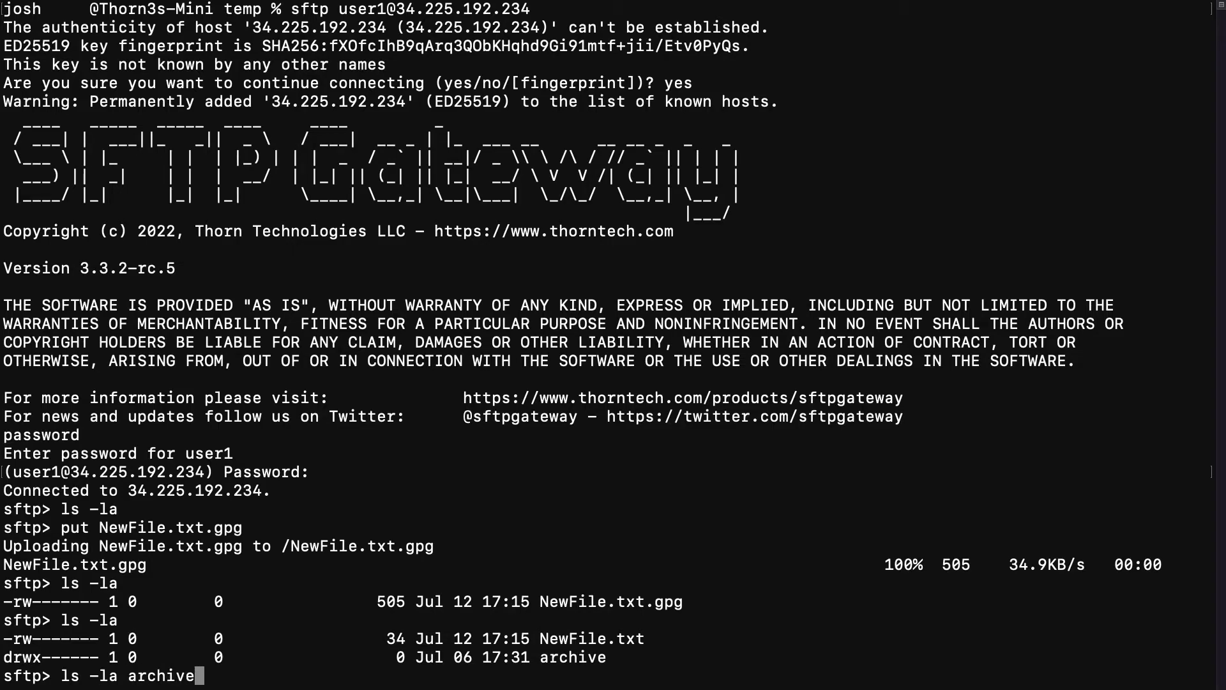
{"action": "key", "text": "Return"}
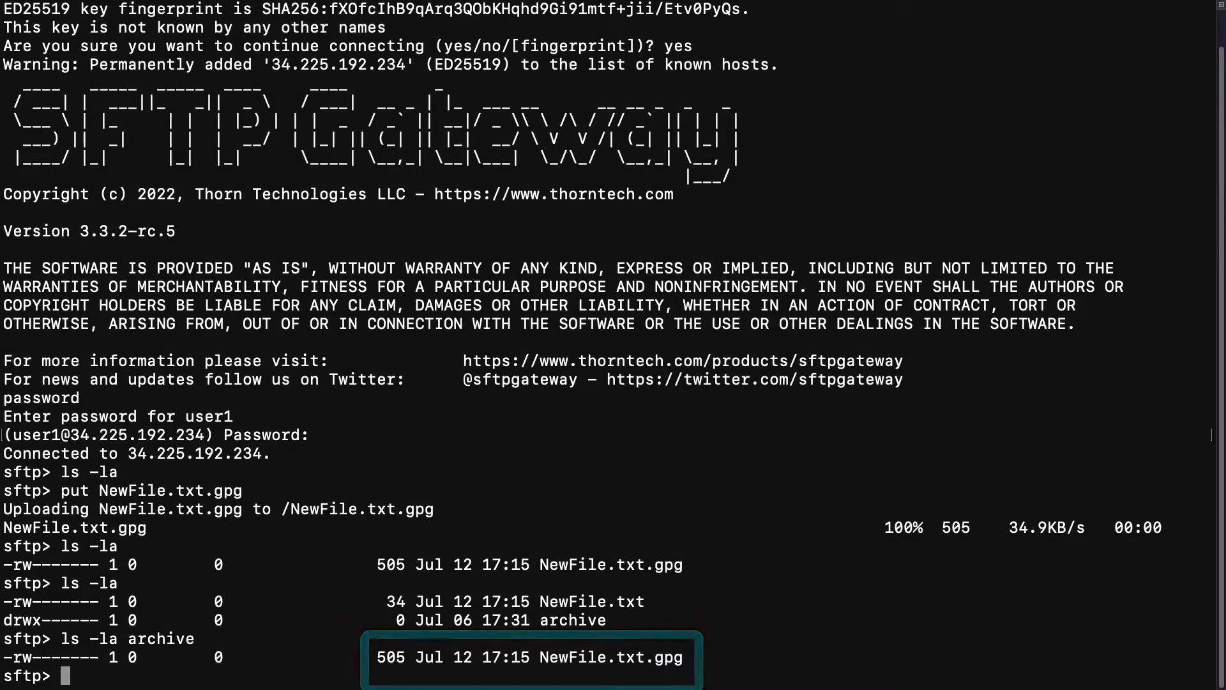
{"action": "type", "text": "put \"Audio File.mp3.gpg\""}
- Put "Audio File.mp3.gpg" and list root and archive: 33261-byte mp3 and 30795-byte original
{"action": "key", "text": "Return"}
{"action": "type", "text": "ls -la"}
{"action": "key", "text": "Return"}
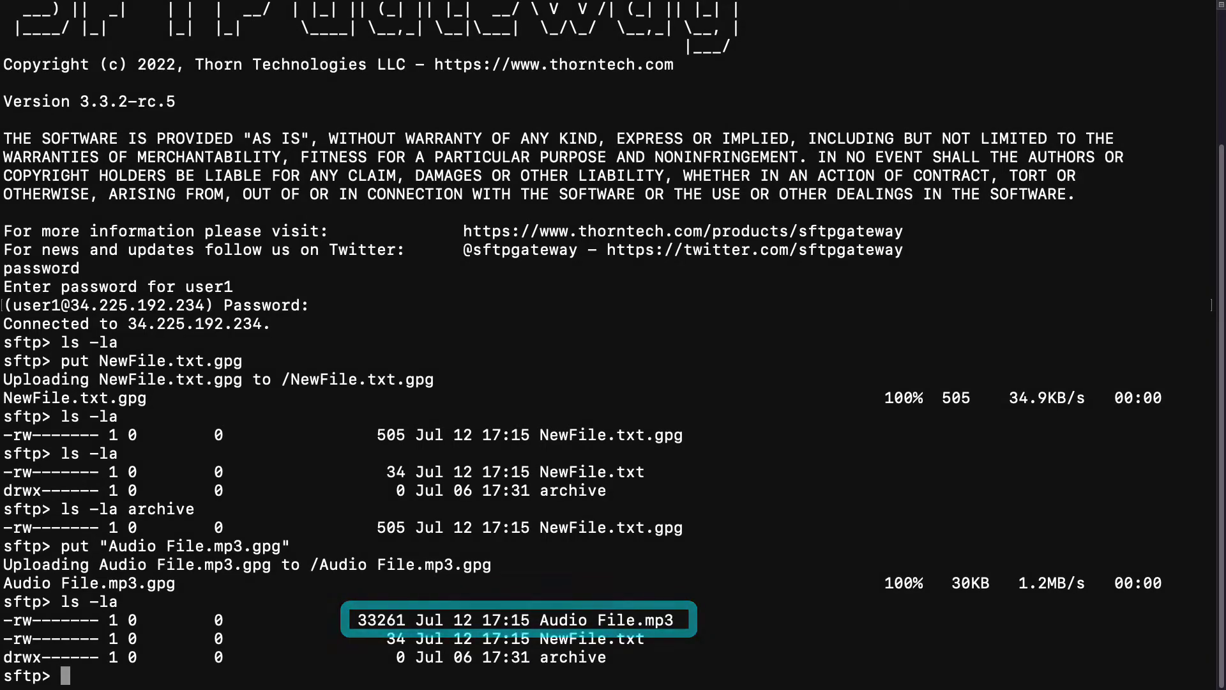
{"action": "type", "text": "ls -la archive"}
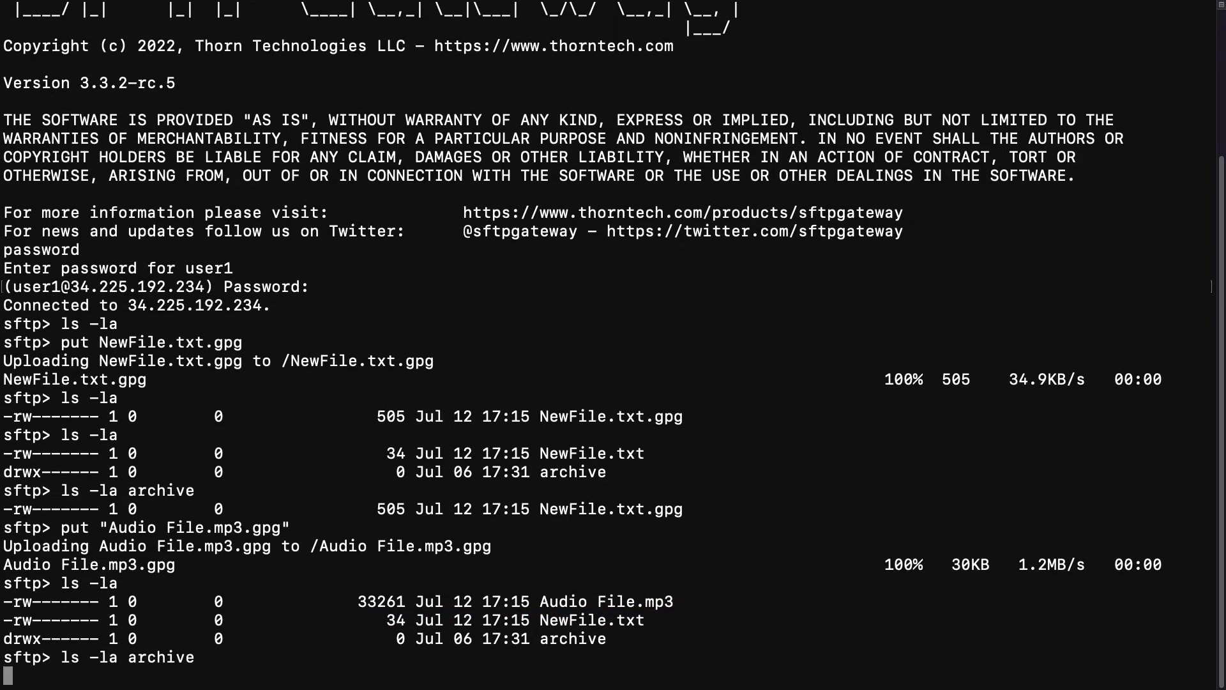
{"action": "key", "text": "Return"}
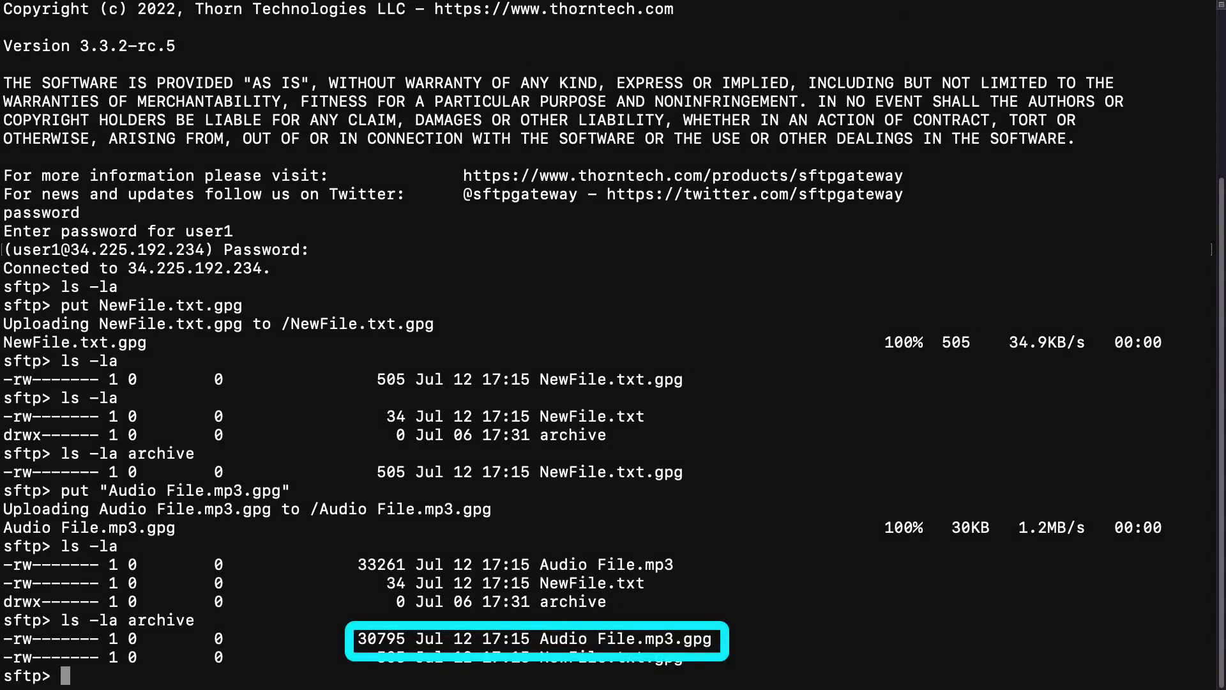